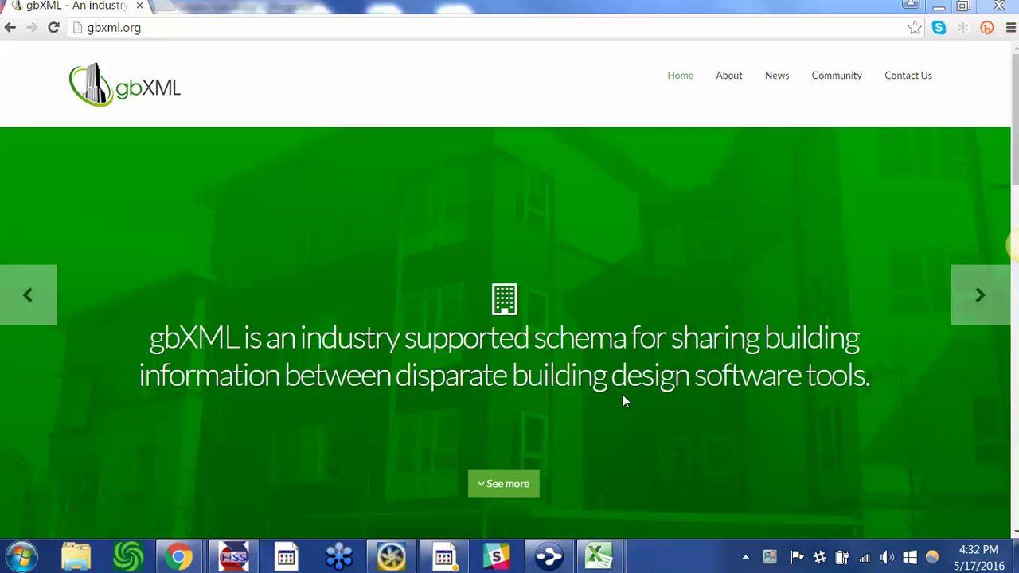
- Browse through the introductory slides on the gbXML home page
{"action": "left_click", "coordinate": [980, 300]}
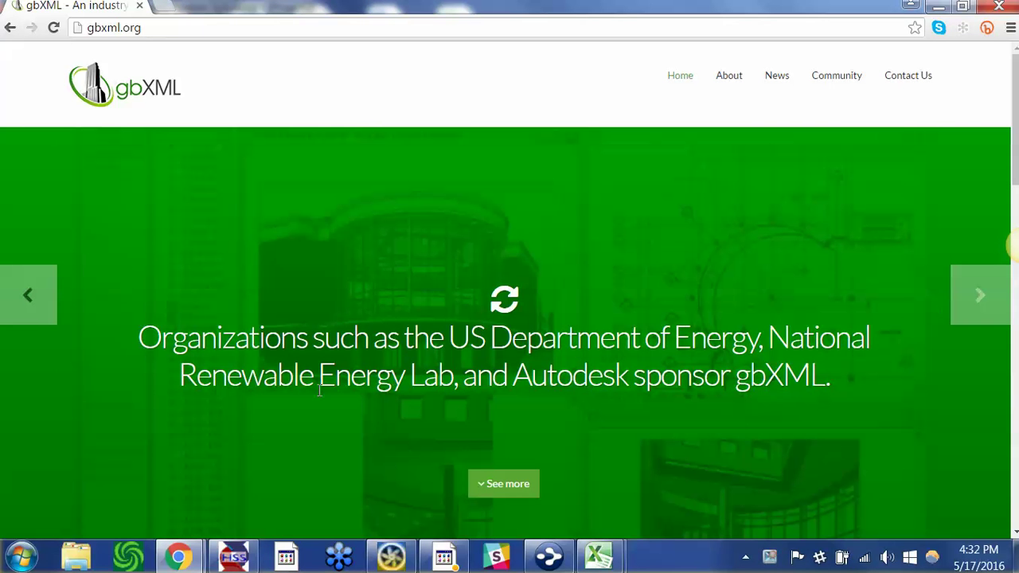
{"action": "left_click", "coordinate": [981, 299]}
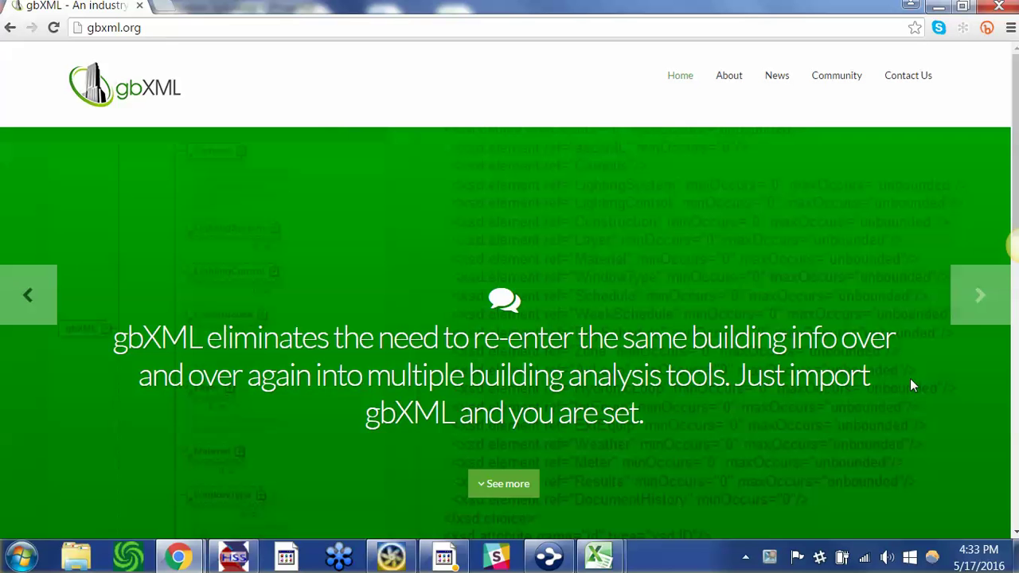
{"action": "left_click", "coordinate": [975, 297]}
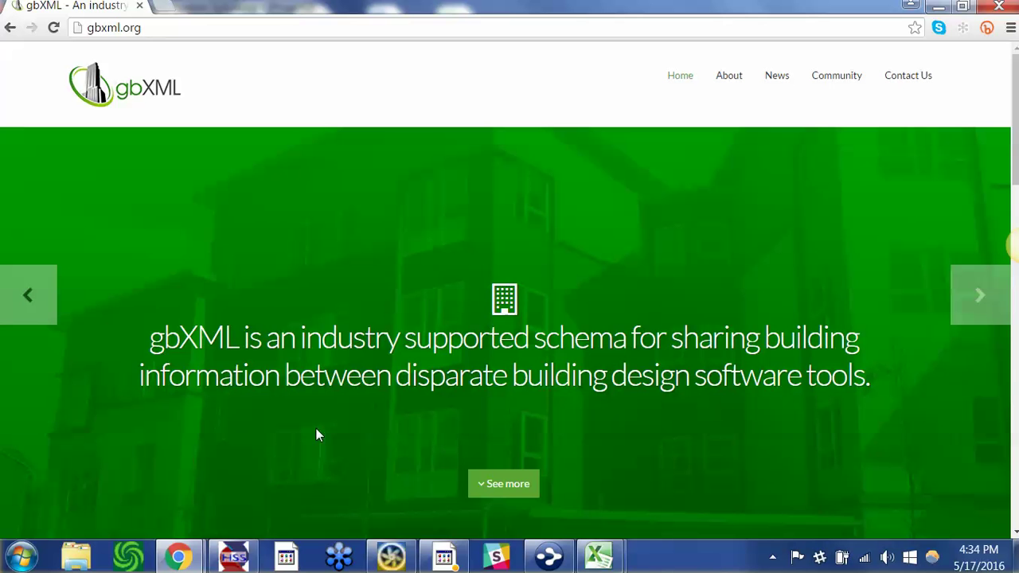
- Switch to HVAC Solution and import the Trane load file "Trane xml 35 st building Panama City"
{"action": "left_click", "coordinate": [391, 557]}
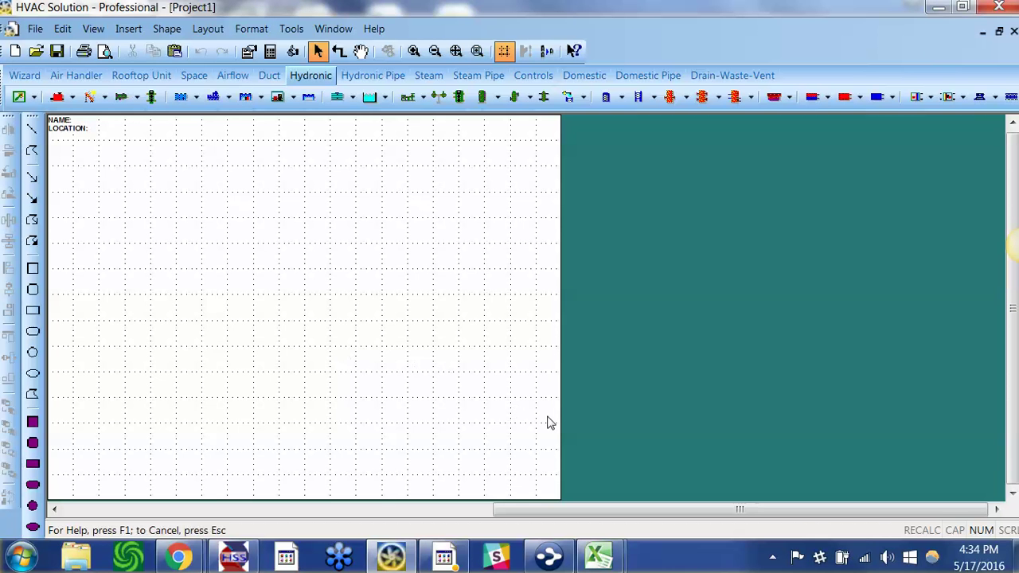
{"action": "scroll", "coordinate": [162, 209], "scroll_direction": "up", "scroll_amount": 2}
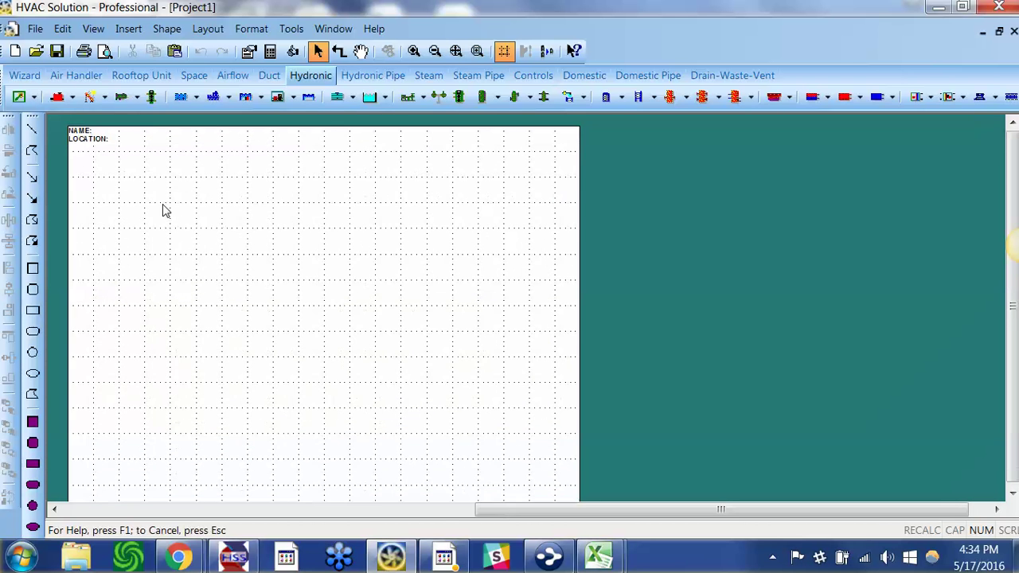
{"action": "left_click", "coordinate": [35, 31]}
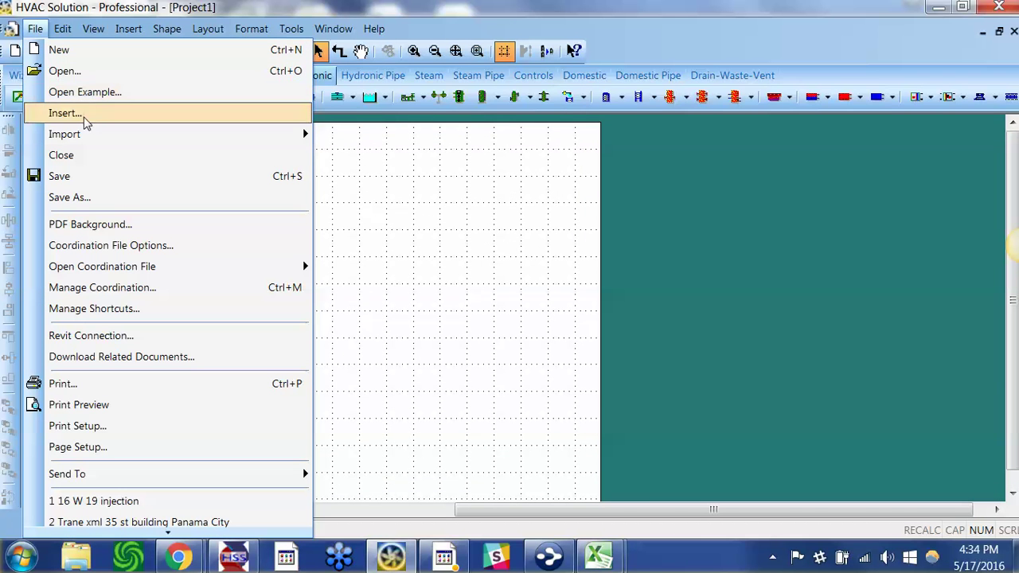
{"action": "mouse_move", "coordinate": [101, 139]}
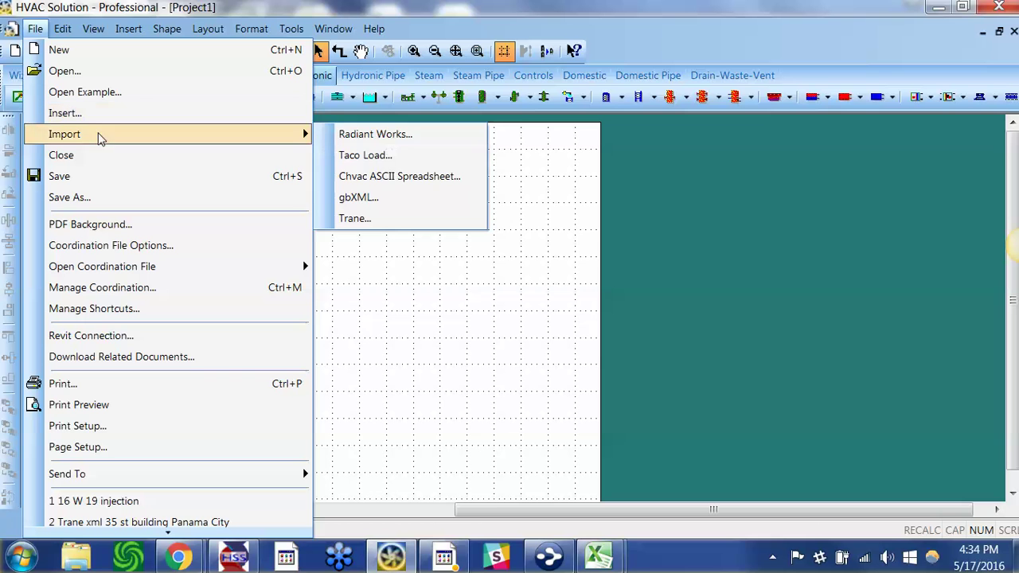
{"action": "left_click", "coordinate": [369, 220]}
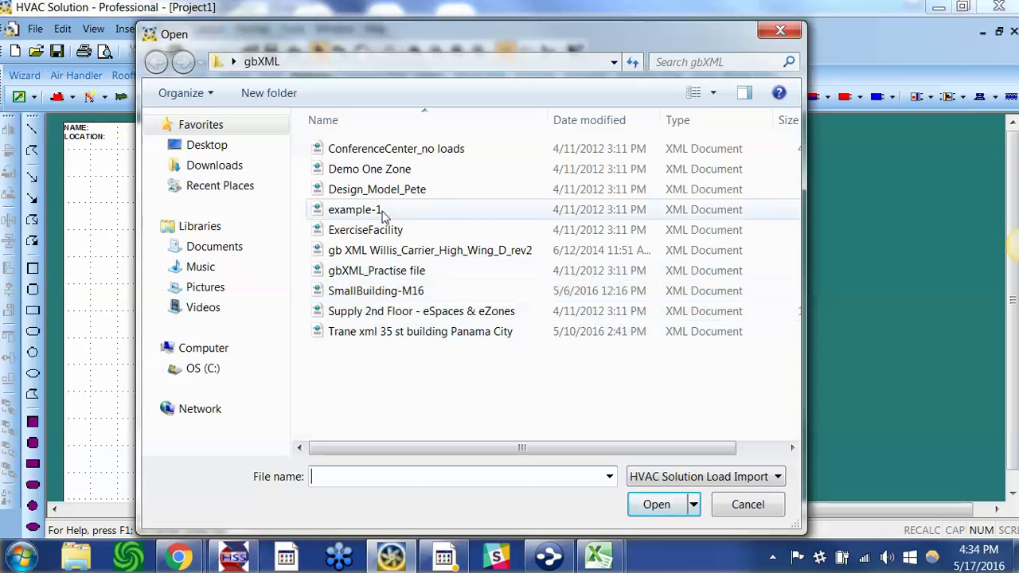
{"action": "left_click", "coordinate": [394, 339]}
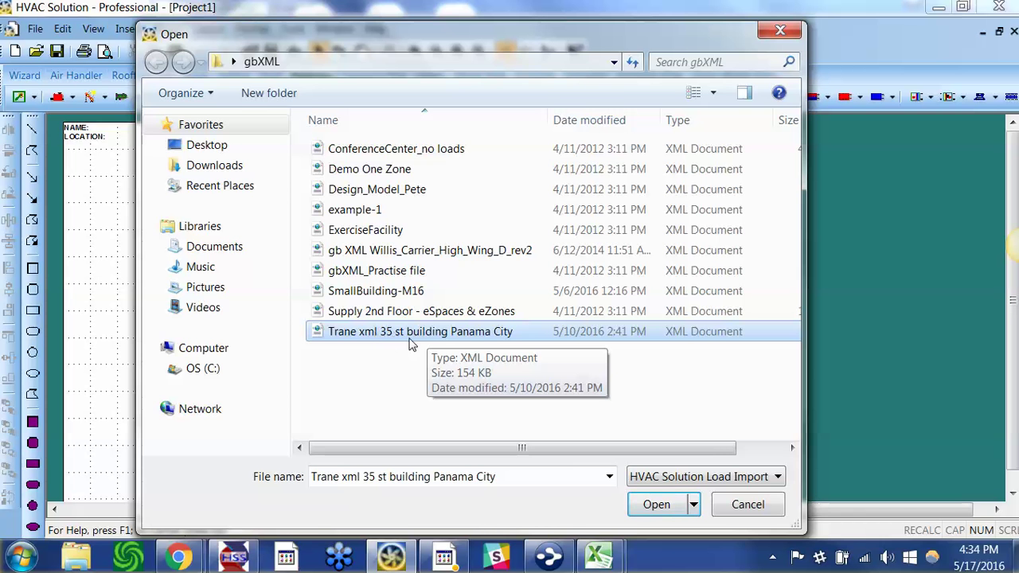
{"action": "double_click", "coordinate": [388, 337]}
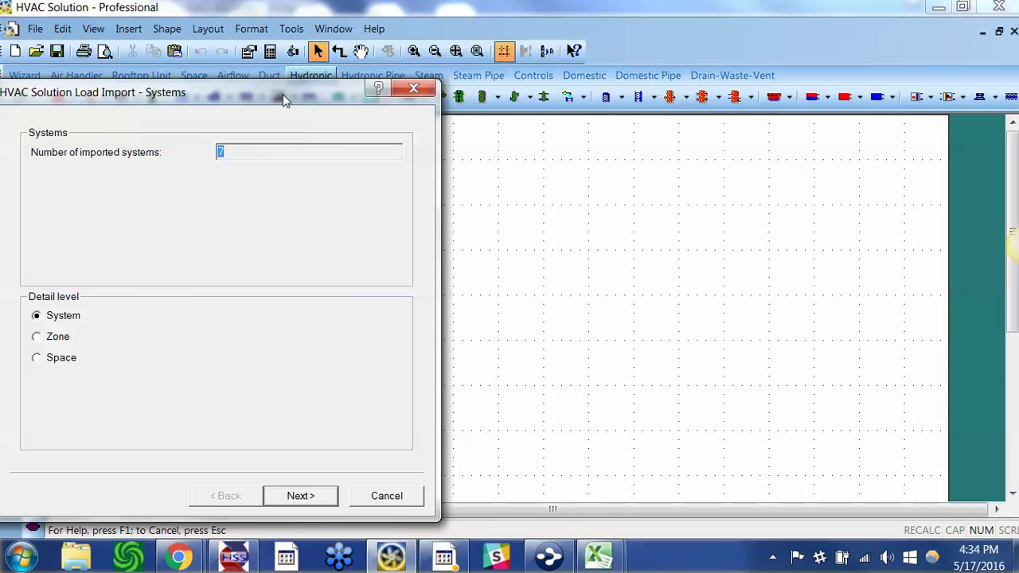
- Keep the System detail level and apply the air handler, heating and cooling setup to the remaining systems
{"action": "left_click_drag", "start_coordinate": [283, 94], "coordinate": [473, 68]}
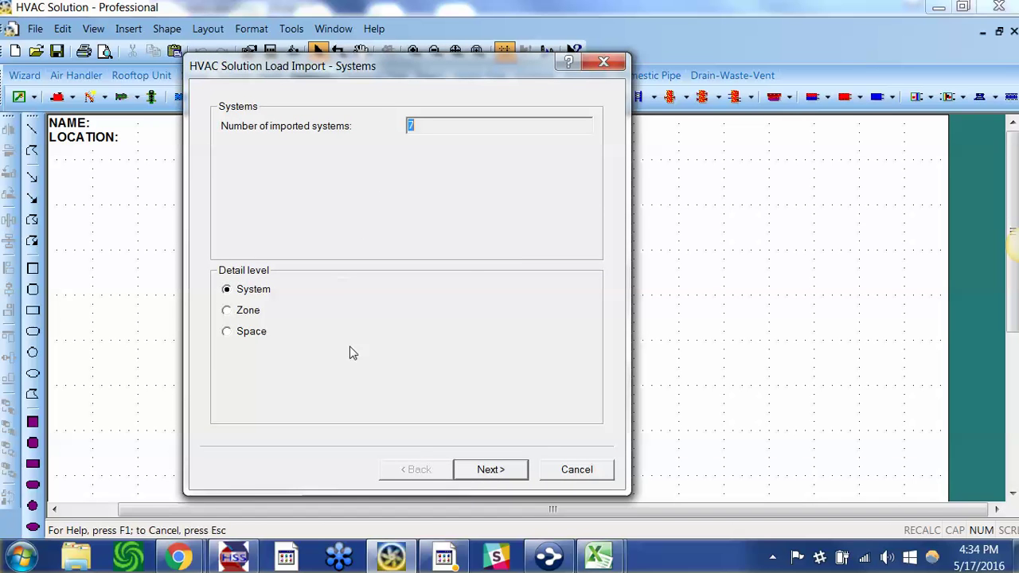
{"action": "left_click", "coordinate": [491, 470]}
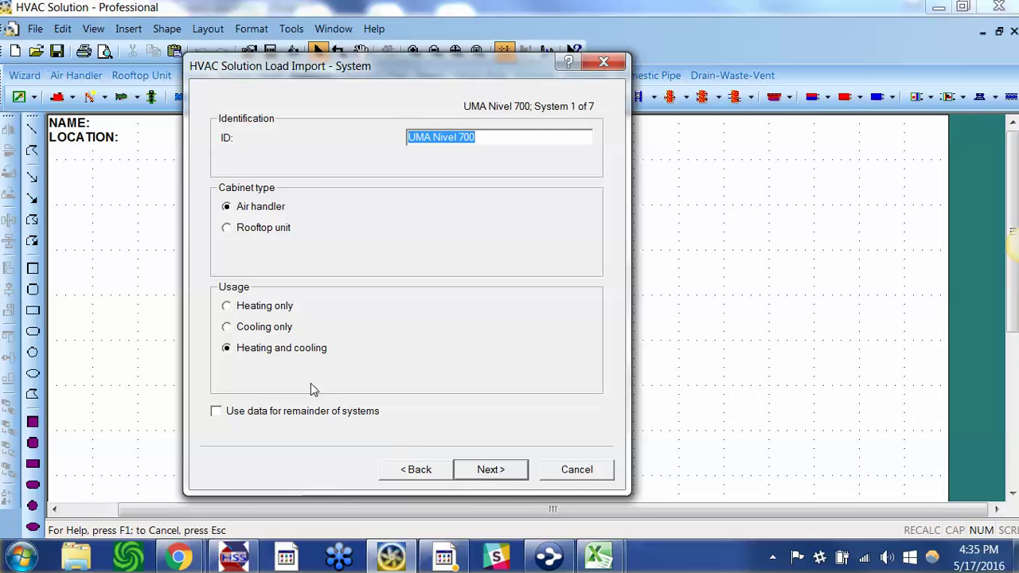
{"action": "left_click", "coordinate": [217, 412]}
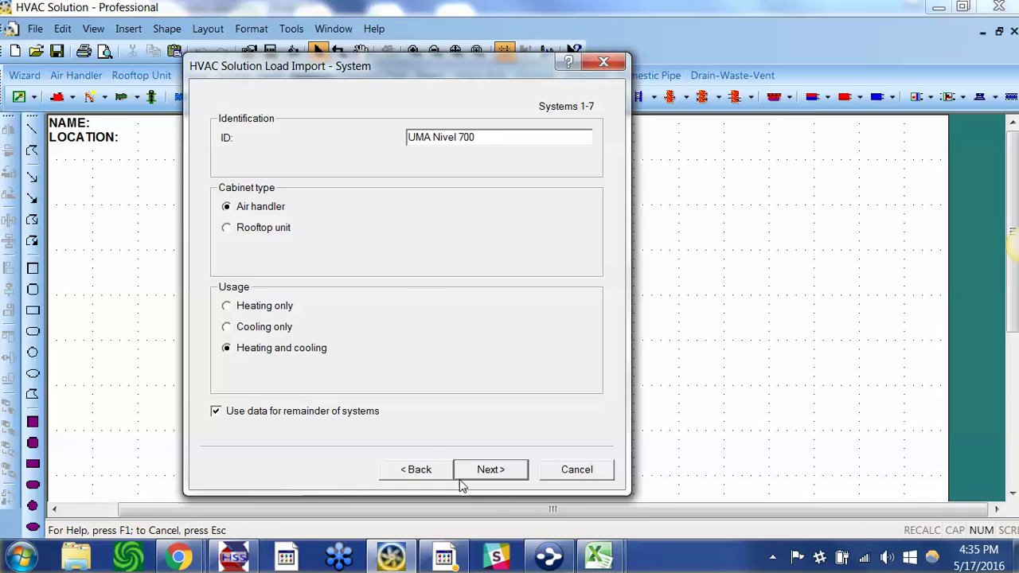
{"action": "left_click", "coordinate": [495, 472]}
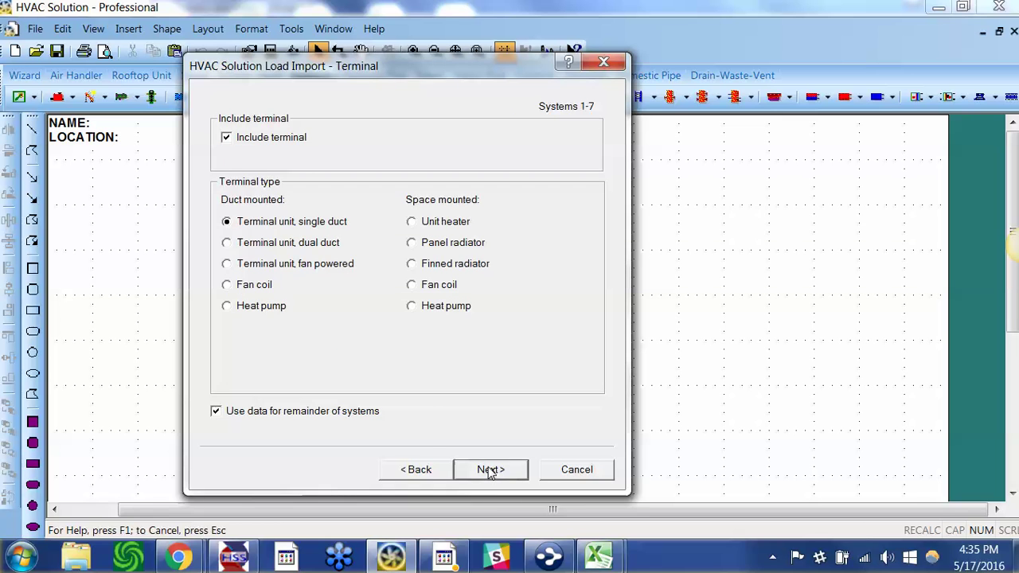
- Accept the default terminal, supply and return fan, filter and hydronic coil settings for systems 1-7
{"action": "left_click", "coordinate": [491, 472]}
{"action": "left_click", "coordinate": [491, 470]}
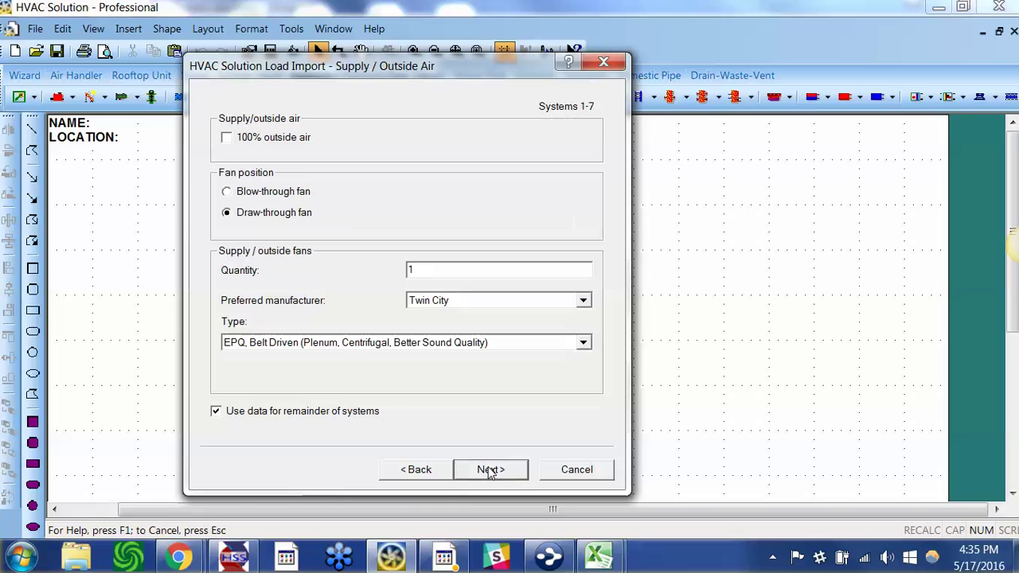
{"action": "left_click", "coordinate": [491, 471]}
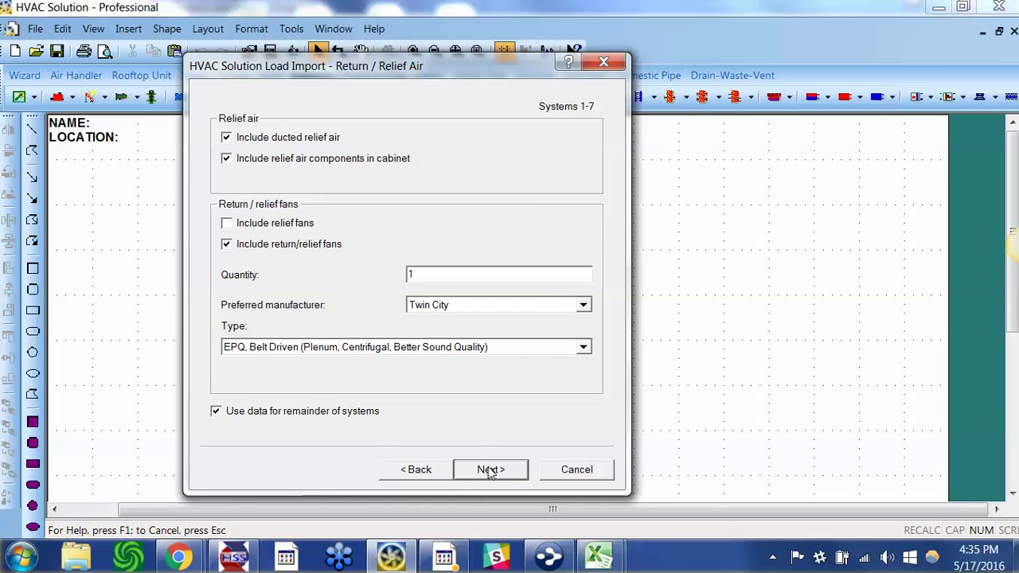
{"action": "left_click", "coordinate": [490, 471]}
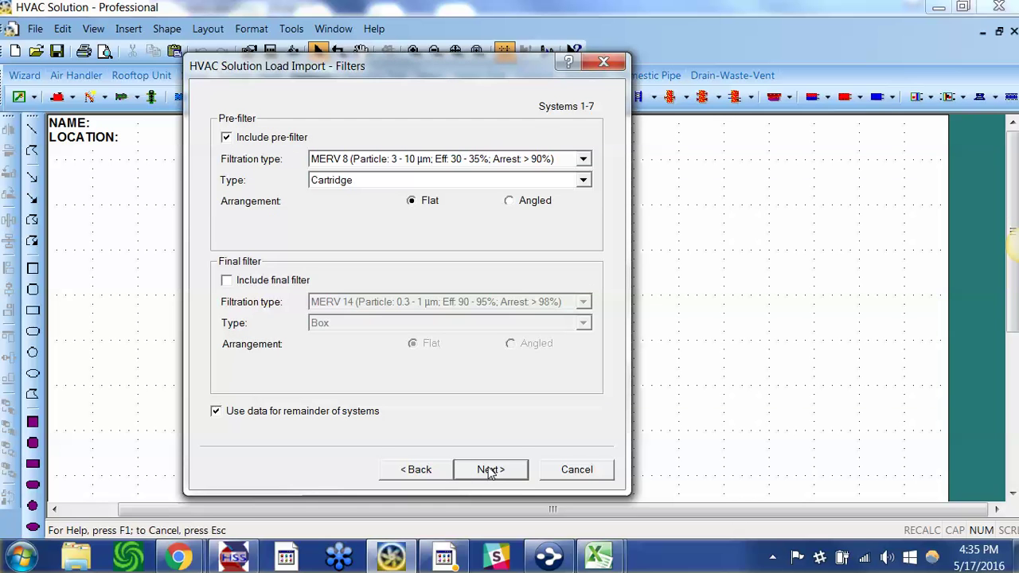
{"action": "left_click", "coordinate": [491, 471]}
{"action": "left_click", "coordinate": [491, 471]}
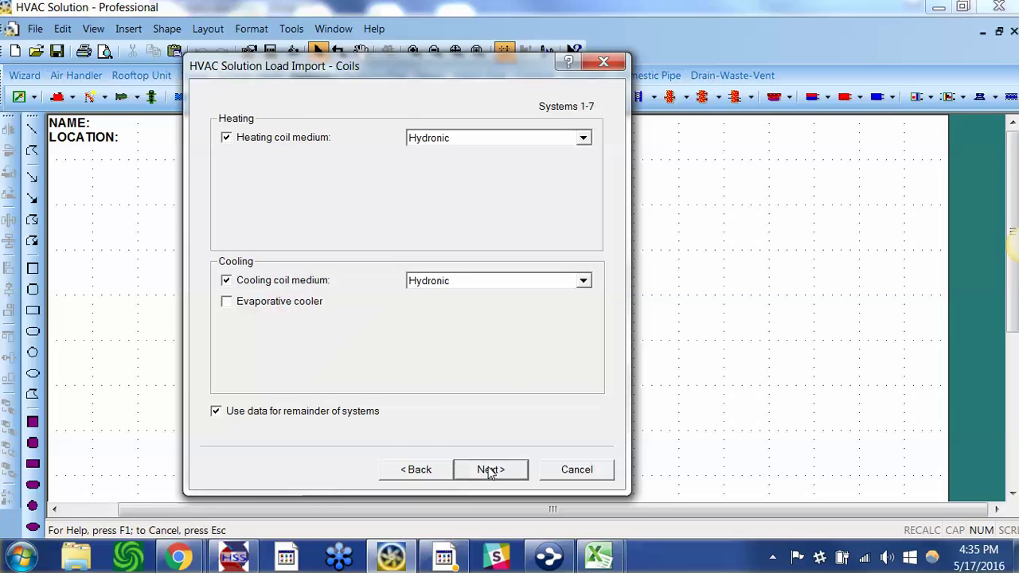
{"action": "left_click", "coordinate": [490, 471]}
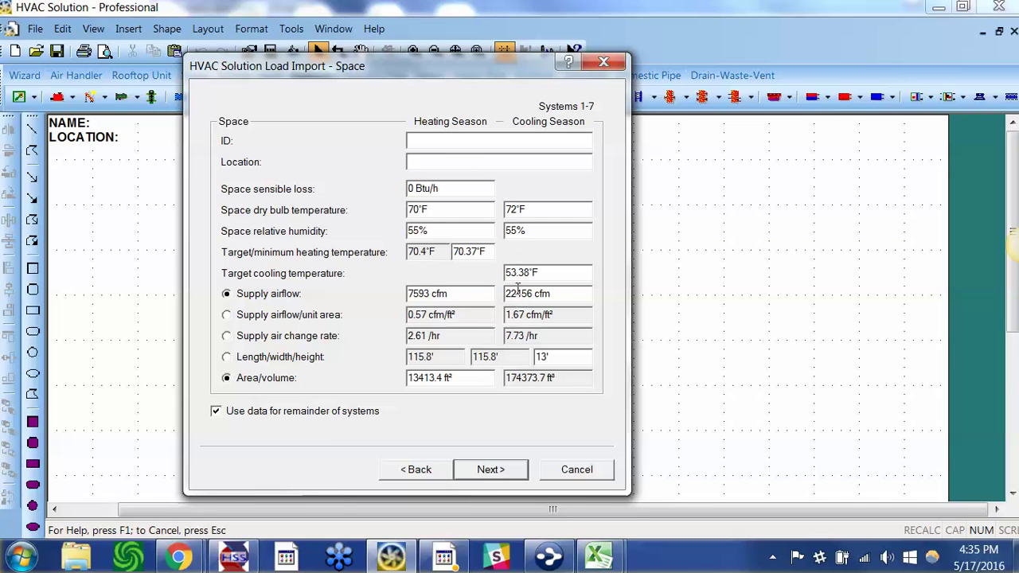
- Accept the imported space data and the pressurization and ventilation settings, continuing to the boiler setup
{"action": "left_click", "coordinate": [493, 471]}
{"action": "left_click", "coordinate": [491, 470]}
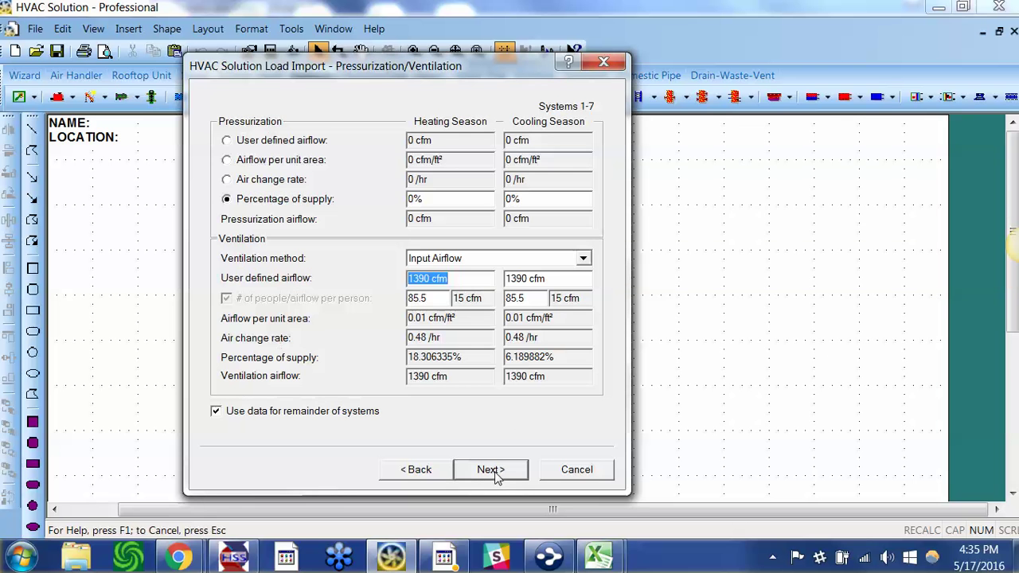
{"action": "left_click", "coordinate": [492, 471]}
{"action": "left_click", "coordinate": [491, 472]}
{"action": "left_click", "coordinate": [491, 472]}
{"action": "left_click", "coordinate": [491, 472]}
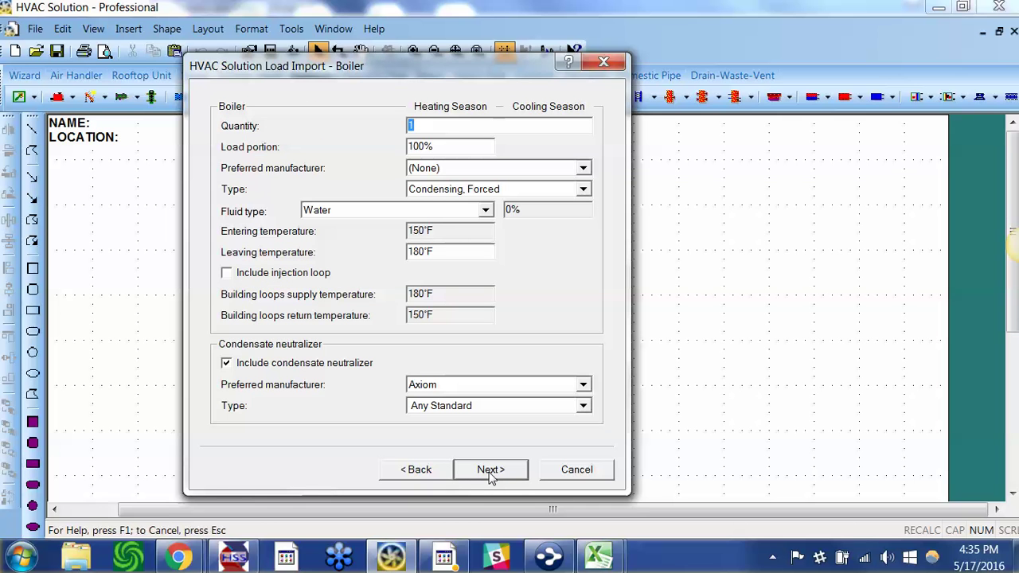
- Accept the default boiler, pump, expansion tank and air separator settings and finish the load import
{"action": "left_click", "coordinate": [491, 472]}
{"action": "left_click", "coordinate": [491, 471]}
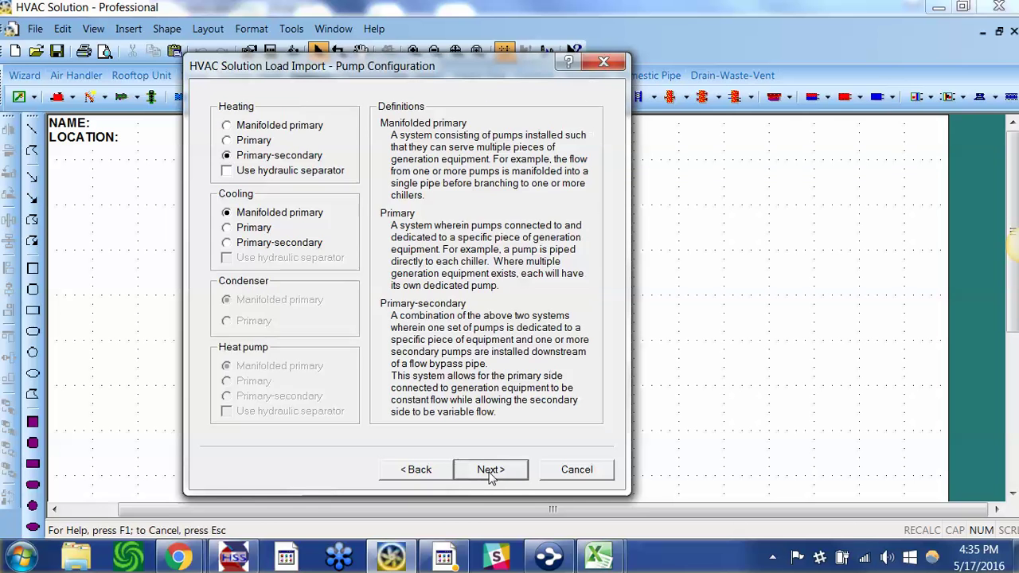
{"action": "left_click", "coordinate": [491, 472]}
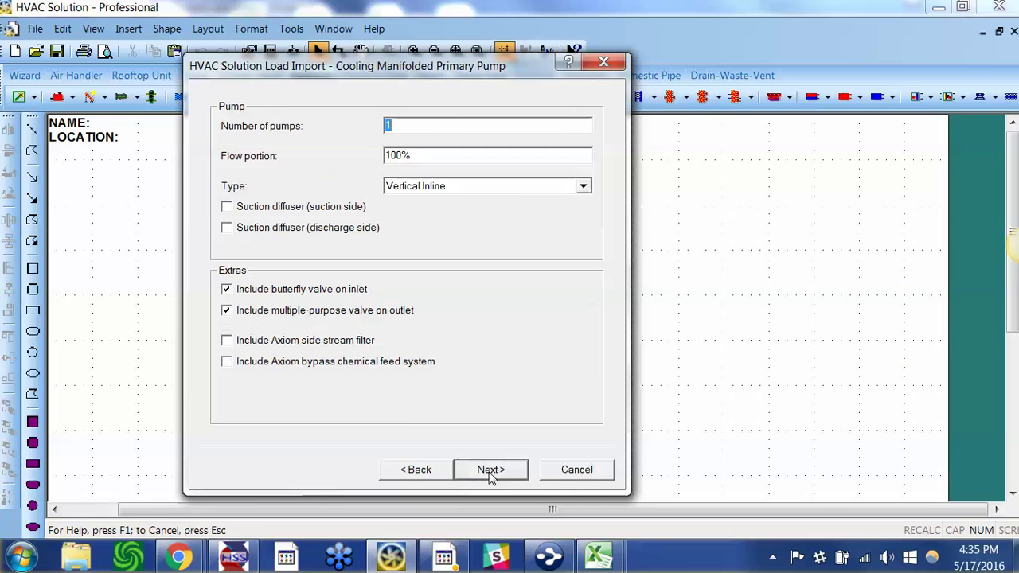
{"action": "left_click", "coordinate": [490, 472]}
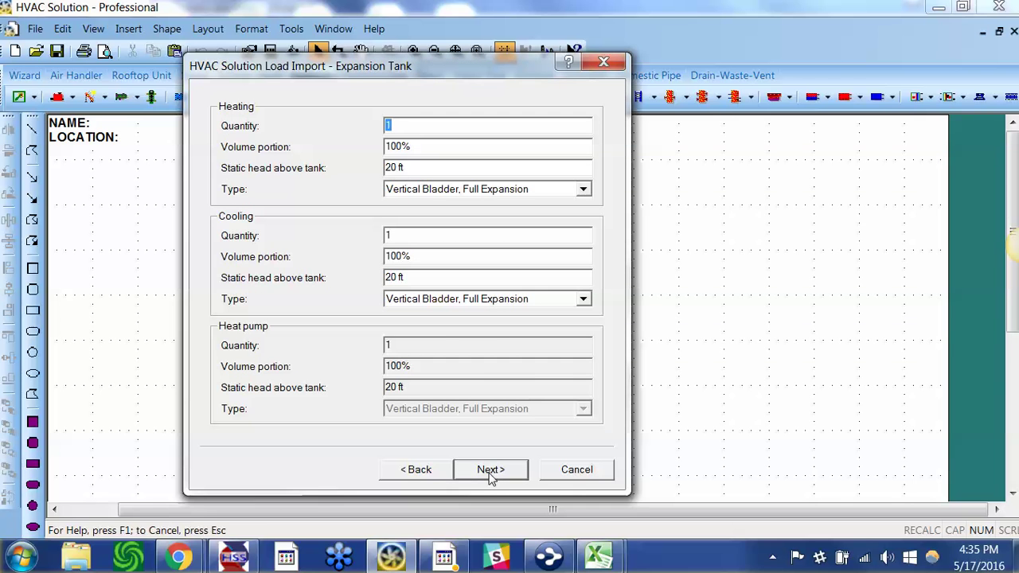
{"action": "left_click", "coordinate": [490, 472]}
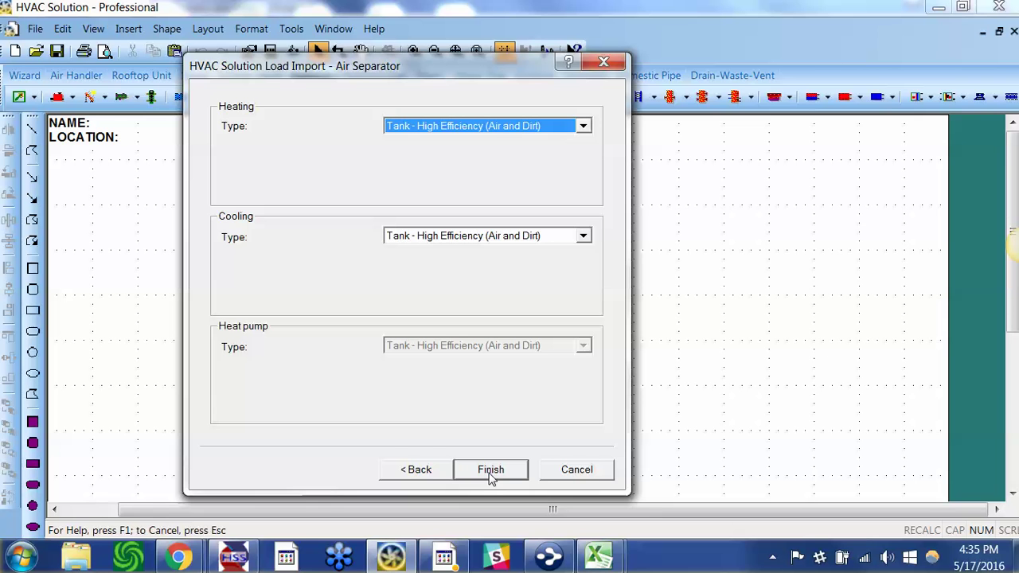
{"action": "left_click", "coordinate": [491, 472]}
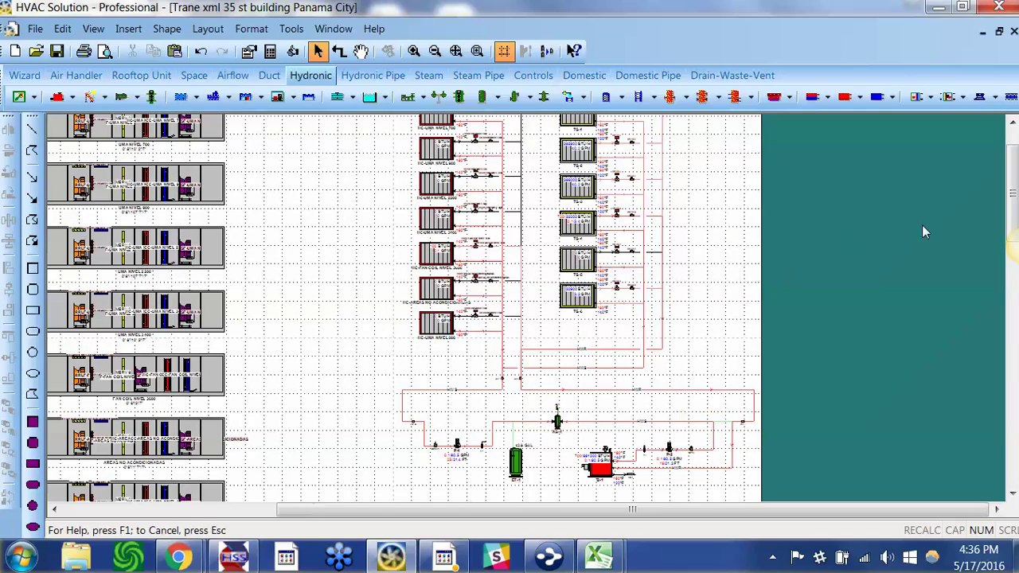
- Add diameter annotations to the hydronic pipes with the whole imported schematic selected
{"action": "mouse_move", "coordinate": [1010, 191]}
{"action": "left_mouse_down"}
{"action": "mouse_move", "coordinate": [977, 400]}
{"action": "mouse_move", "coordinate": [974, 148]}
{"action": "left_mouse_up"}
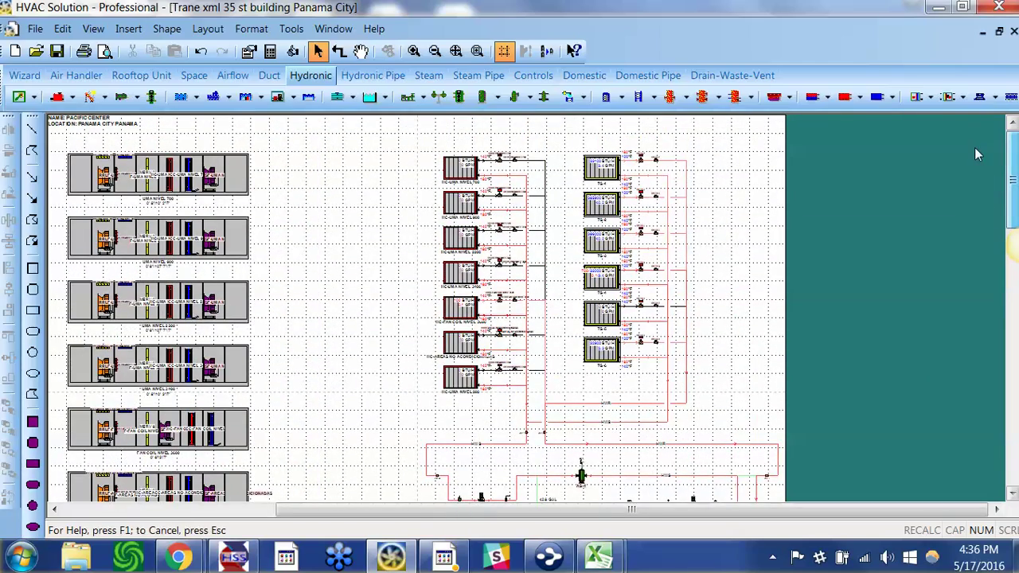
{"action": "scroll", "coordinate": [825, 242], "scroll_direction": "up", "scroll_amount": 2}
{"action": "left_click_drag", "start_coordinate": [1009, 170], "coordinate": [1005, 309]}
{"action": "scroll", "coordinate": [944, 298], "scroll_direction": "up", "scroll_amount": 2}
{"action": "scroll", "coordinate": [936, 268], "scroll_direction": "down", "scroll_amount": 1}
{"action": "key", "text": "ctrl+a"}
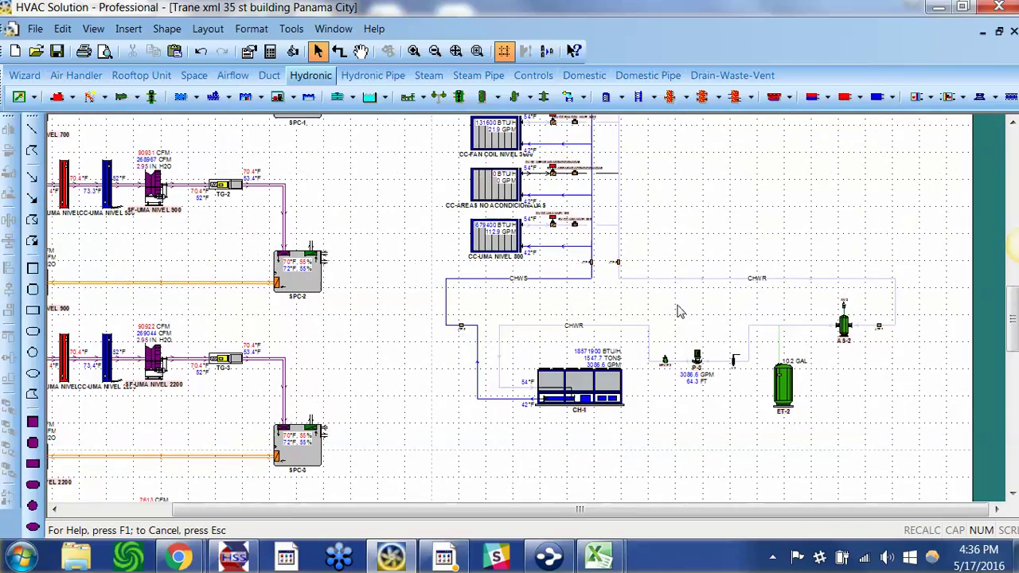
{"action": "right_click", "coordinate": [603, 286]}
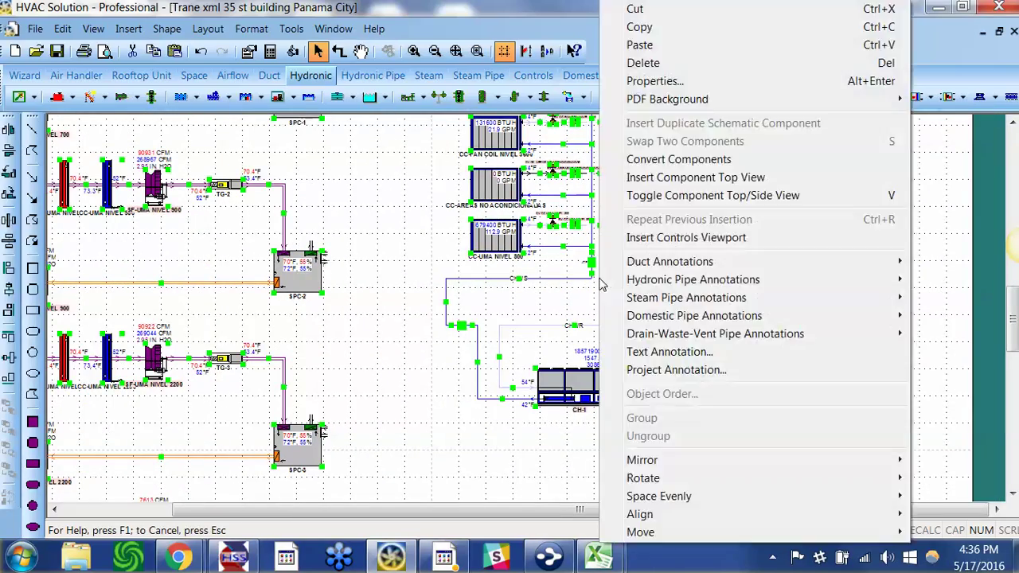
{"action": "mouse_move", "coordinate": [704, 281]}
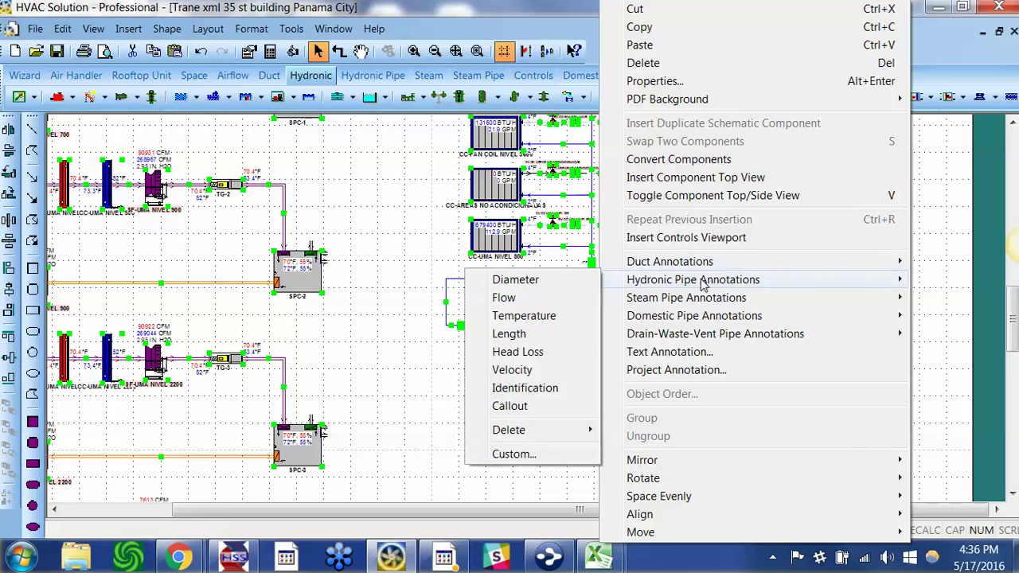
{"action": "left_click", "coordinate": [550, 282]}
{"action": "left_click", "coordinate": [447, 267]}
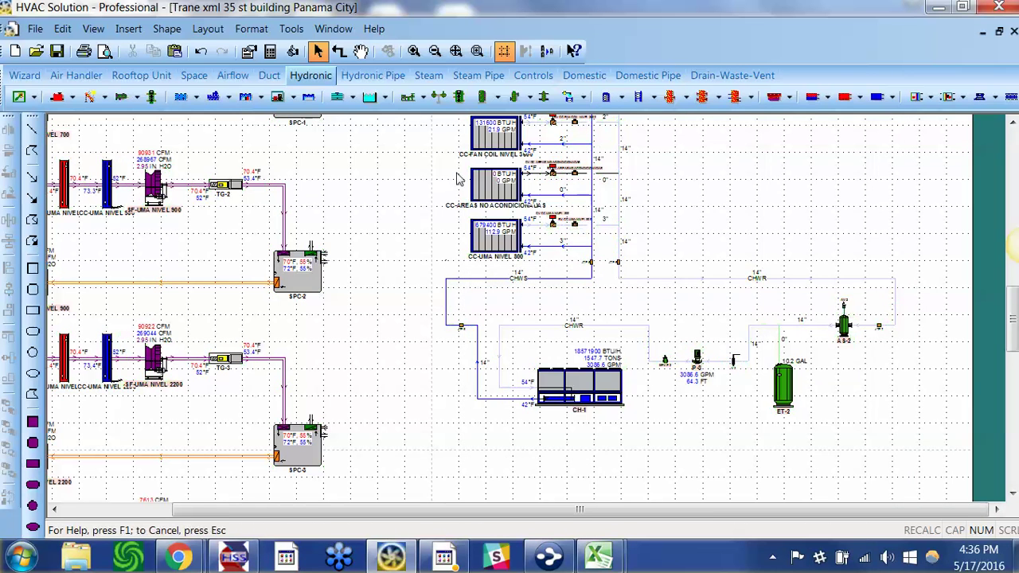
- Inspect the pipe diameters around the chilled water plant and switch back to the gbXML website in Chrome
{"action": "scroll", "coordinate": [460, 178], "scroll_direction": "up", "scroll_amount": 3}
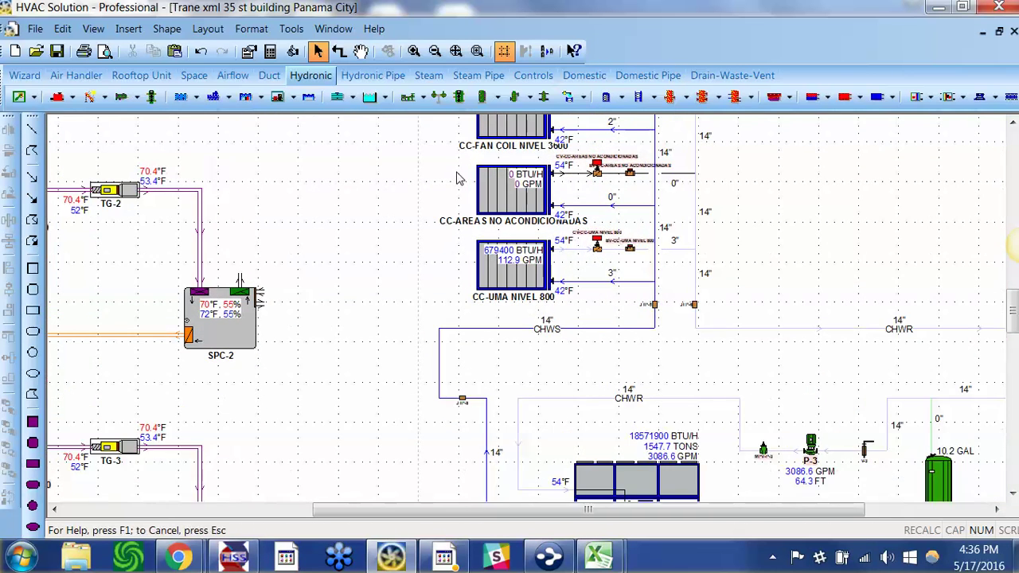
{"action": "scroll", "coordinate": [459, 178], "scroll_direction": "down", "scroll_amount": 2}
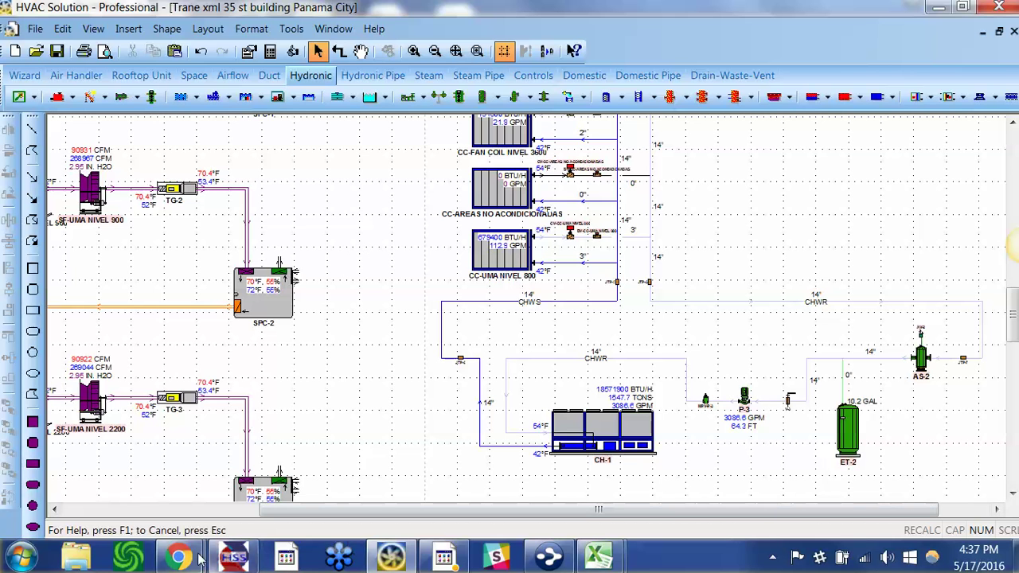
{"action": "mouse_move", "coordinate": [199, 561]}
{"action": "left_click", "coordinate": [373, 496]}
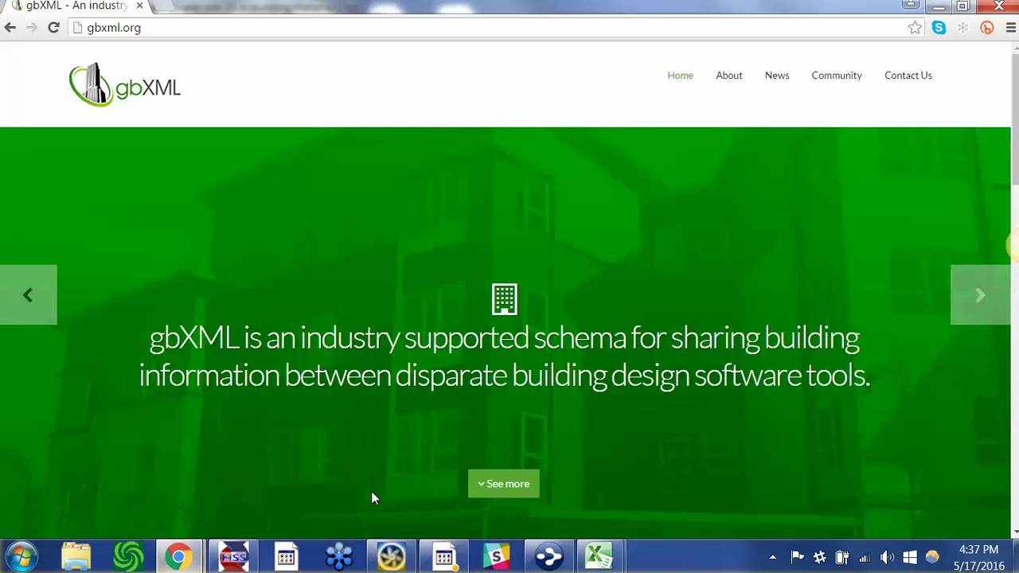